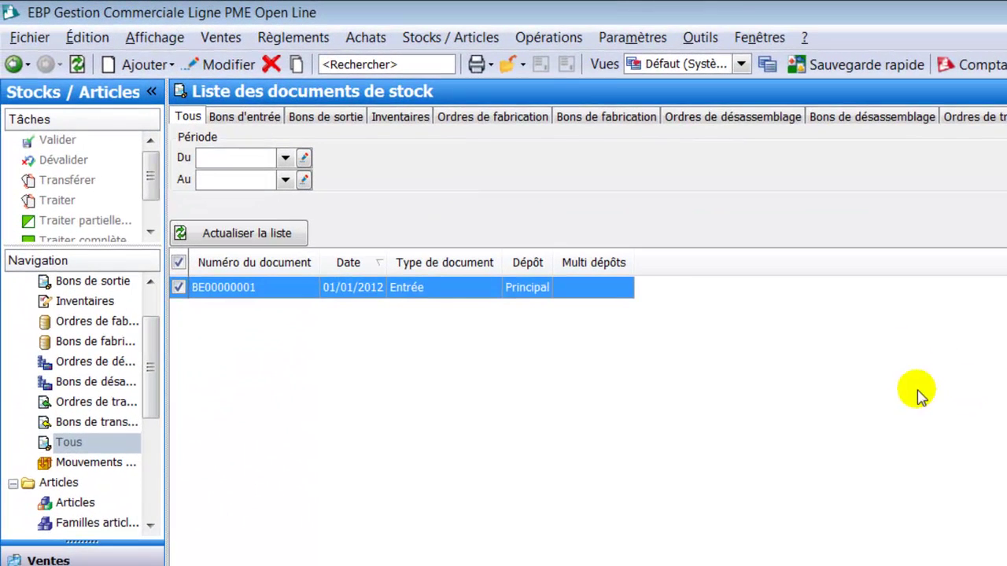
Step: Create a new stock exit voucher (Bon de sortie) dated 10/03/2012
left_click(170, 65)
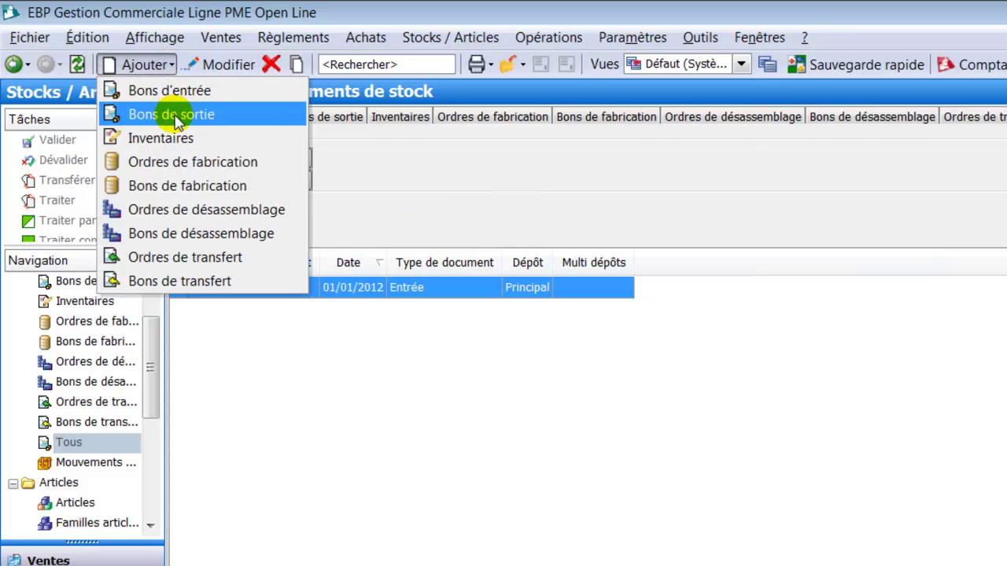
left_click(163, 114)
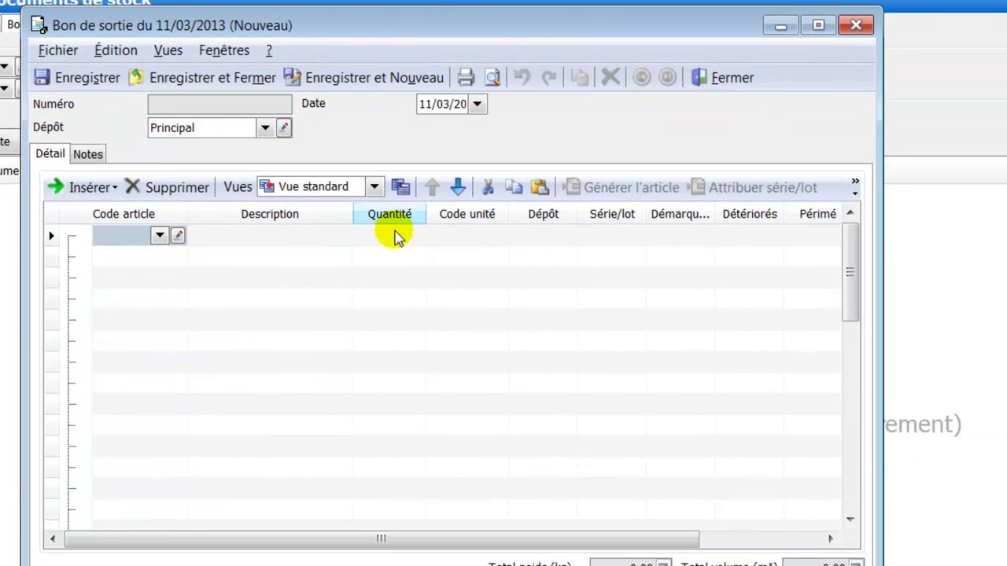
left_click(461, 103)
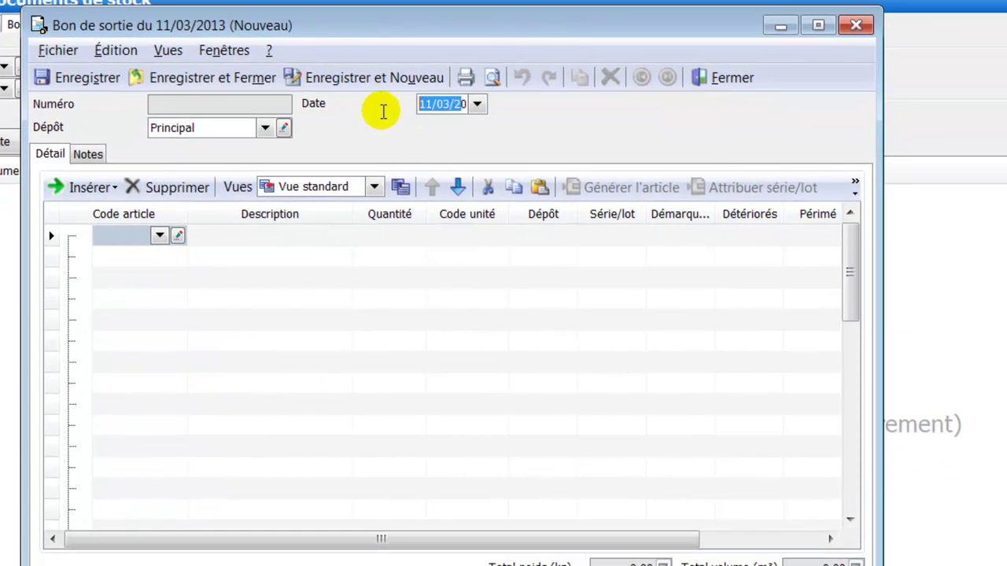
type("10")
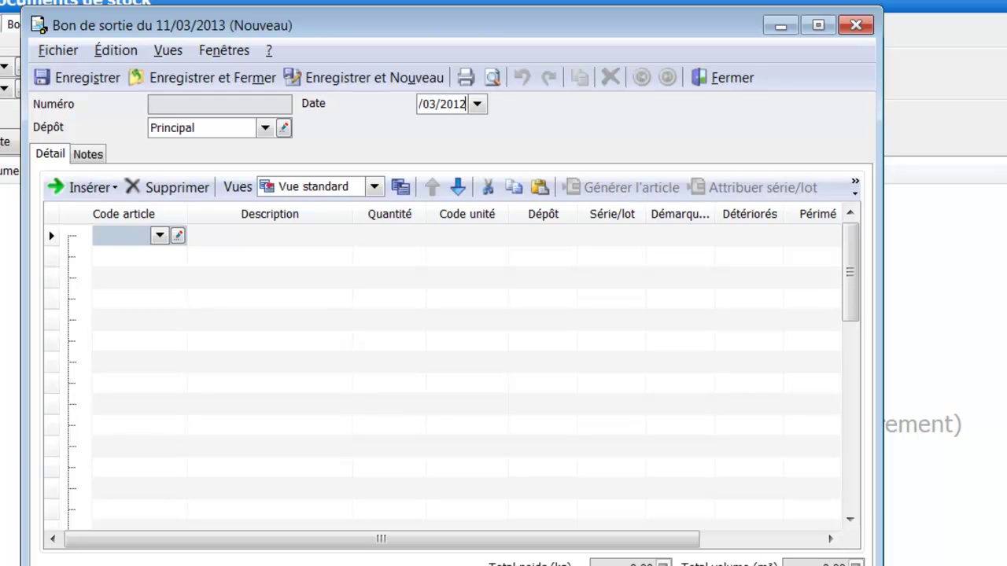
key("Tab")
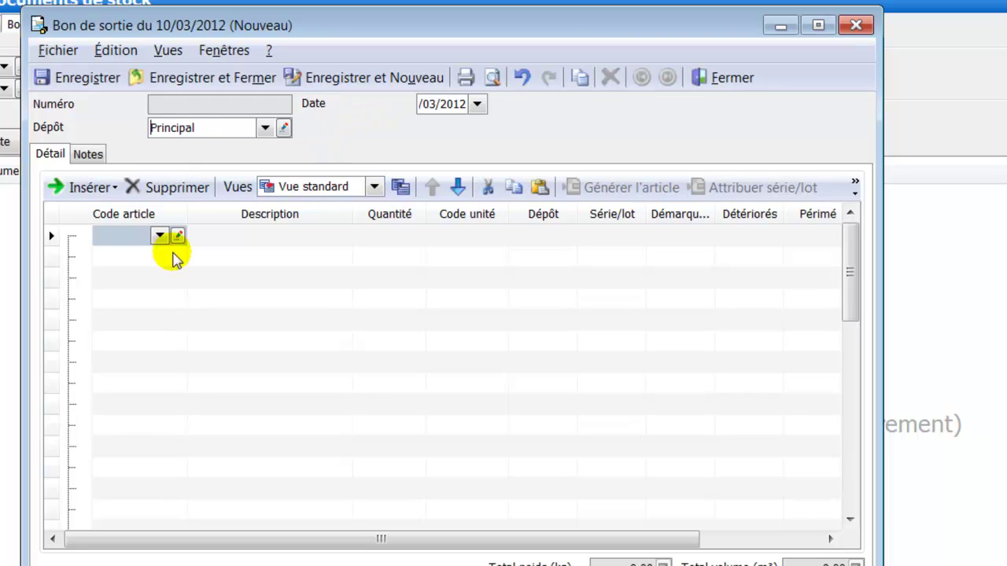
Step: Add article YAAB (apricot yoghurt) on the first line of the exit voucher with a quantity of 2
left_click(137, 236)
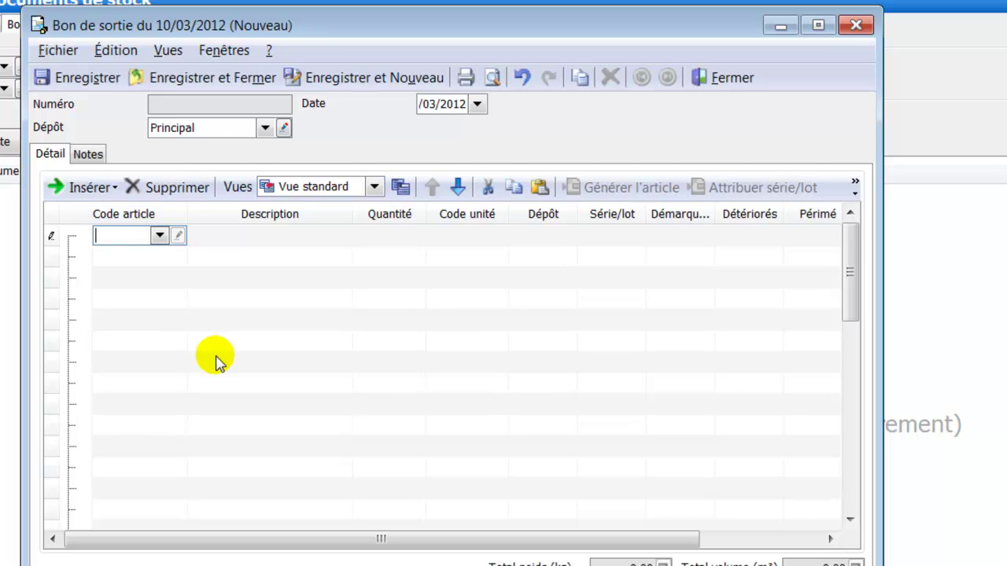
type("yaa")
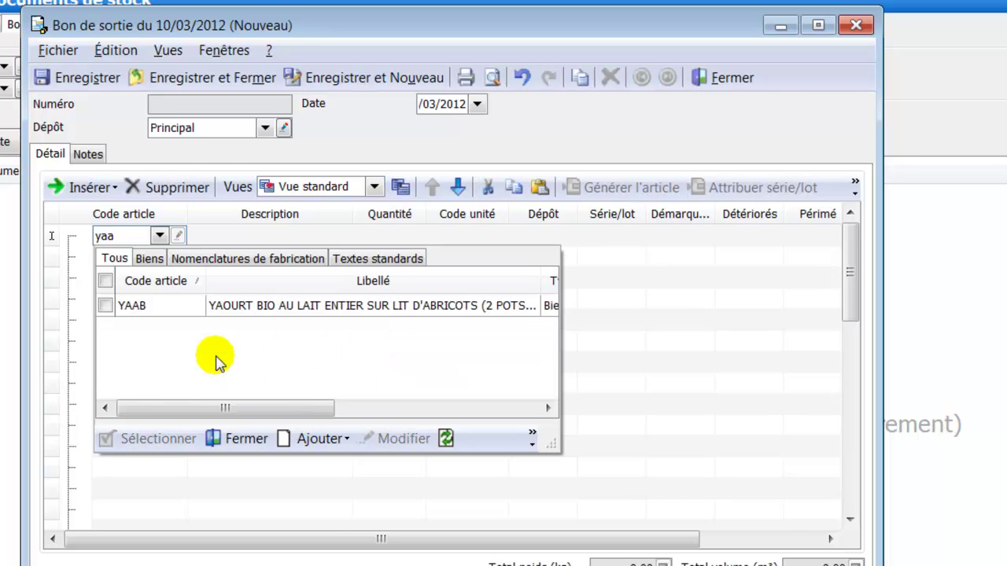
double_click(118, 306)
left_click(409, 235)
type("2")
key("Tab")
key("Tab")
key("Tab")
key("Tab")
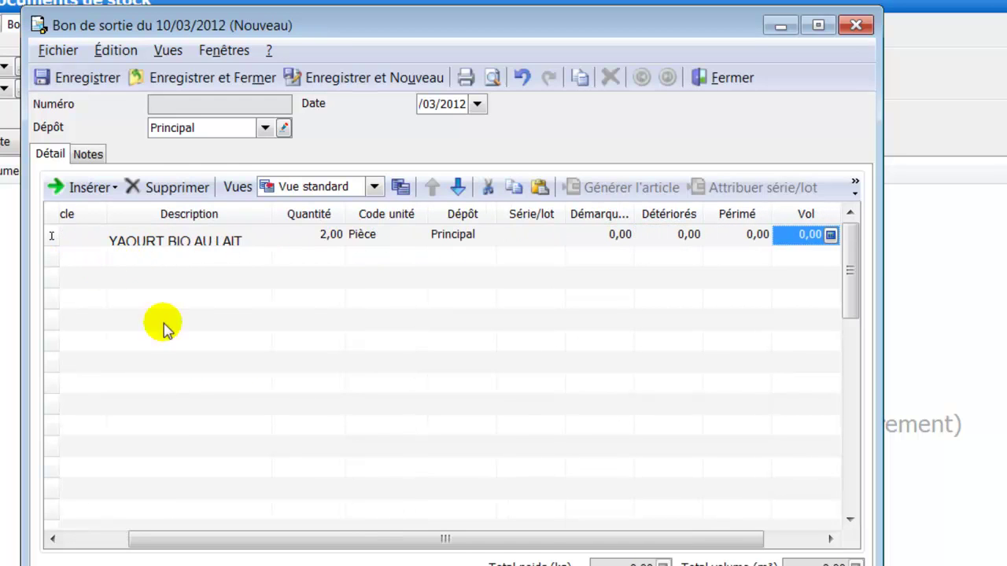
left_click_drag(494, 542, 344, 538)
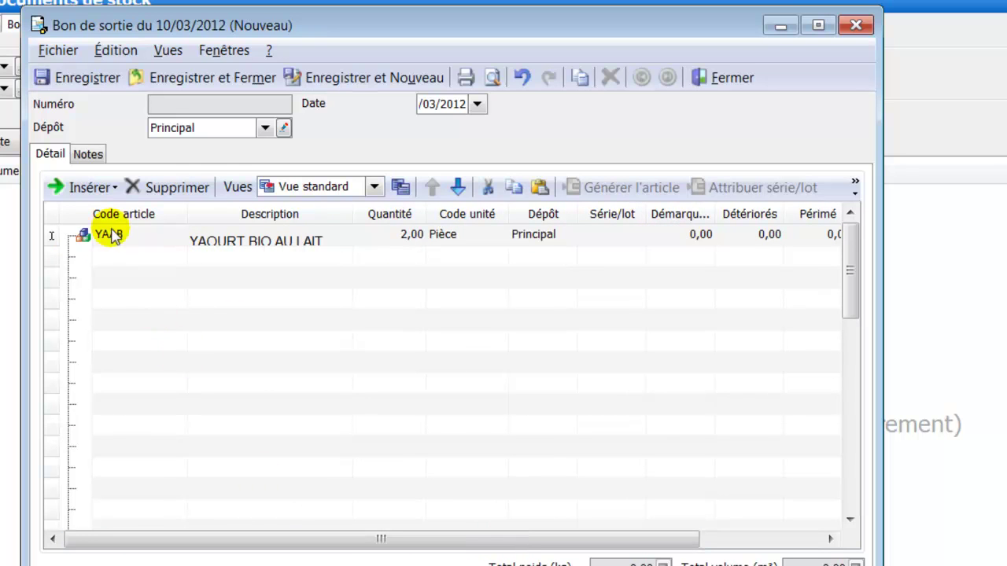
Step: Add article YAVAN (vanilla yoghurt) on the second line of the exit voucher with a quantity of 1
left_click(116, 258)
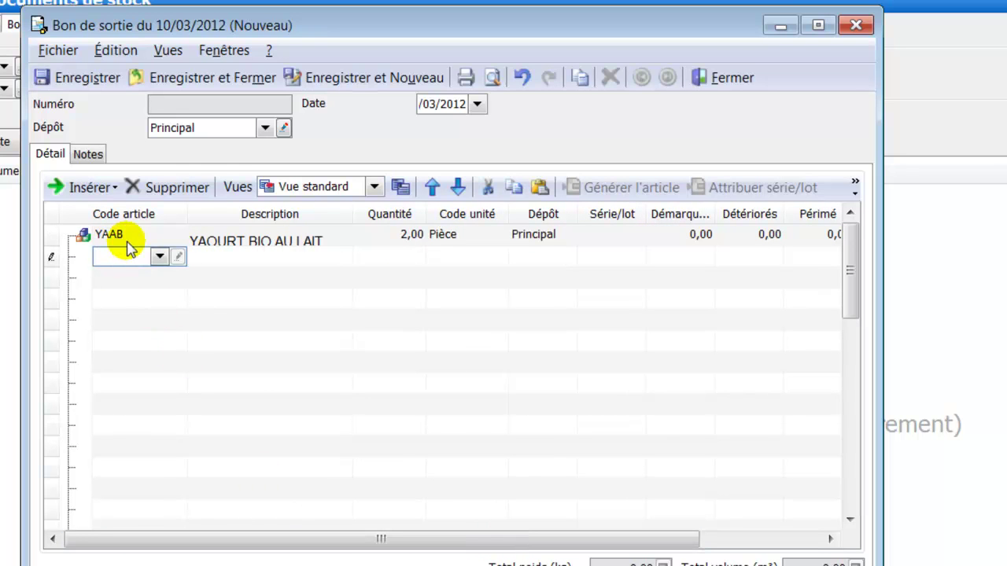
type("ya")
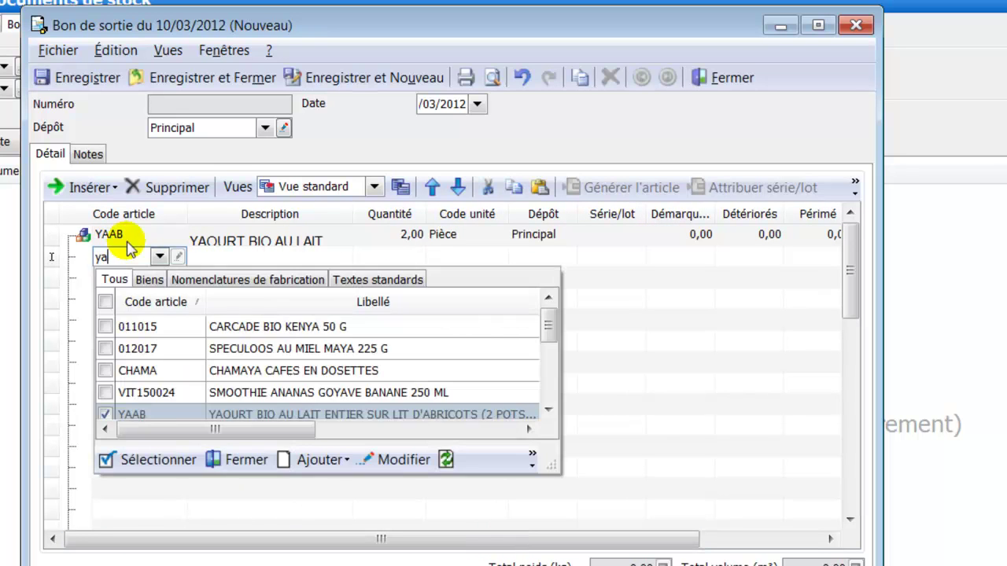
type("va")
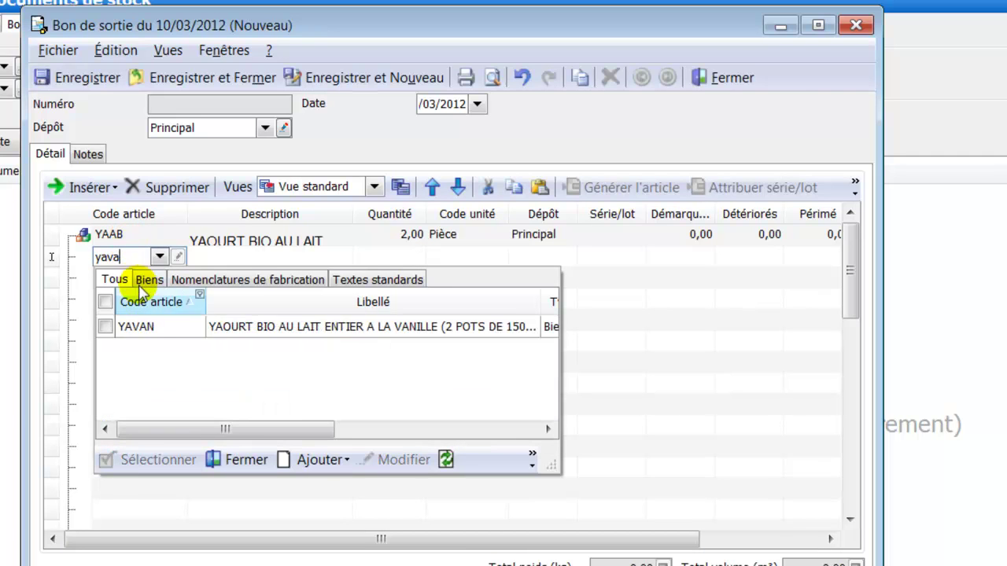
double_click(146, 329)
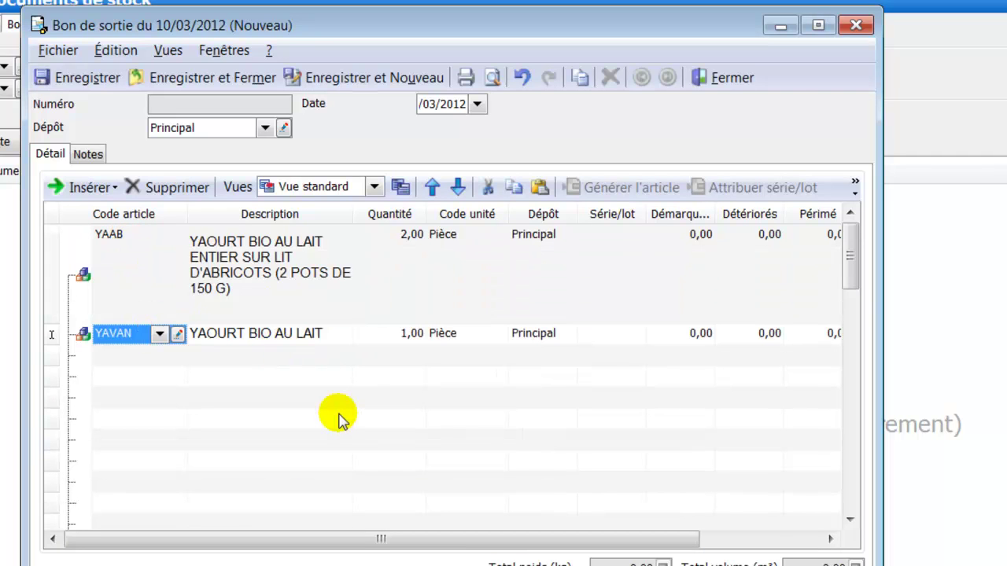
key("Tab")
key("Tab")
key("Tab")
key("Tab")
key("Tab")
key("Tab")
key("Tab")
key("Tab")
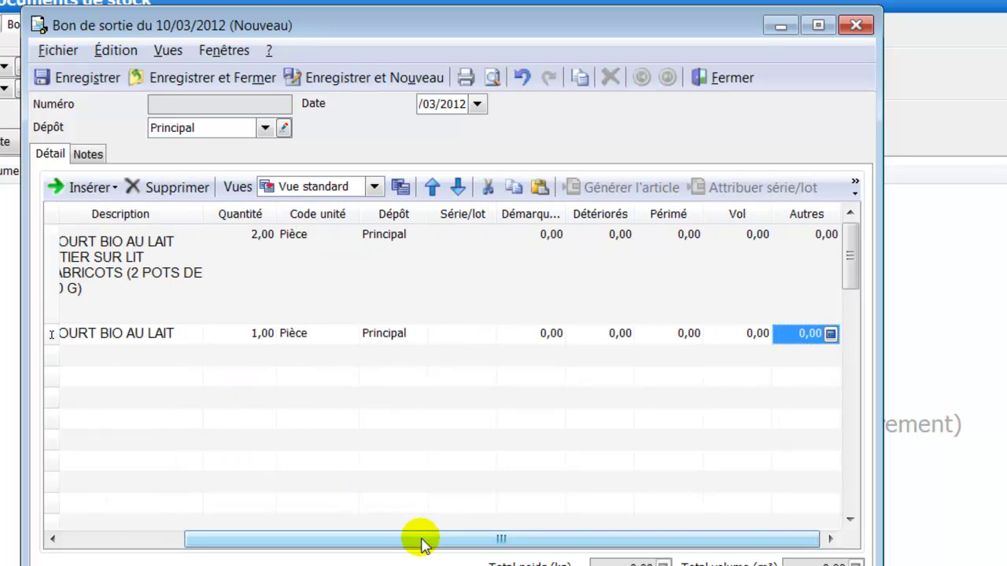
left_click_drag(423, 539, 240, 528)
left_click(111, 356)
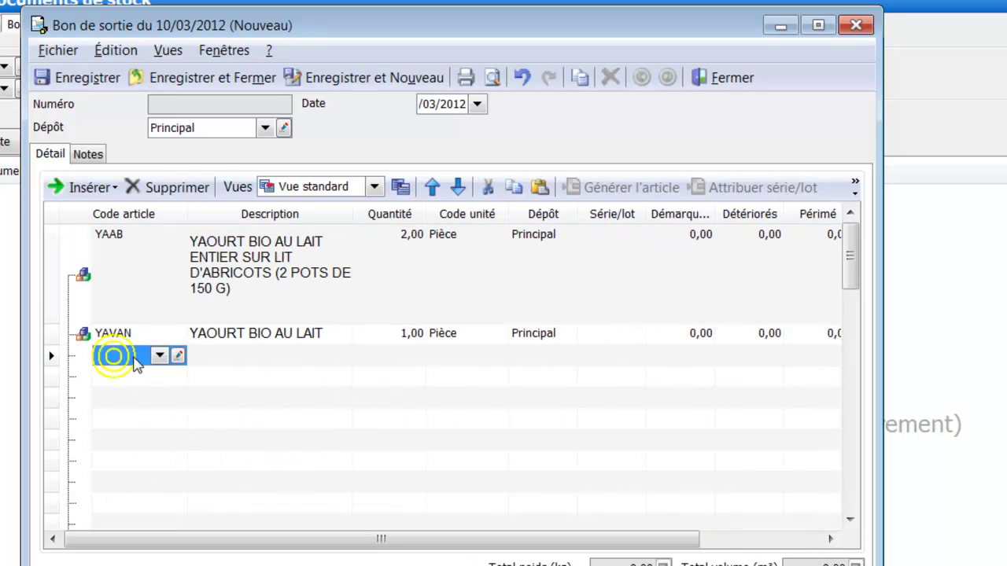
type("ti")
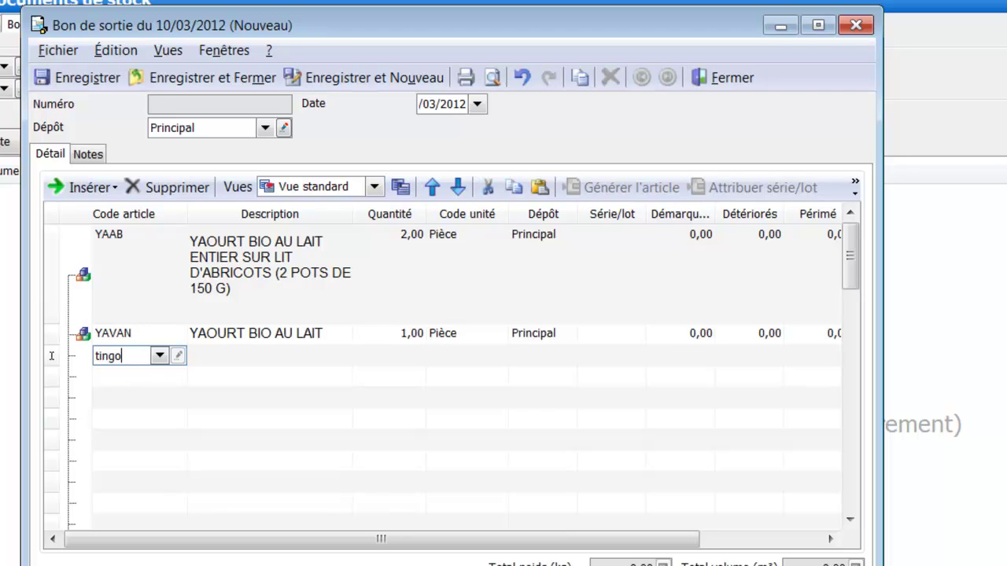
type("ngo")
key("Tab")
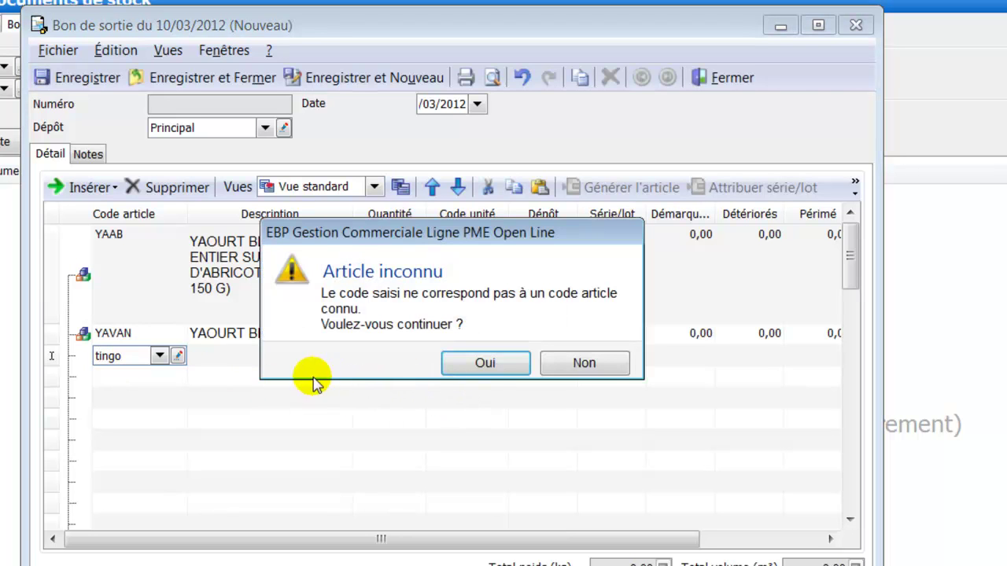
left_click(596, 365)
Step: Add article TING (Tingo Maria ground coffee) on the third line of the exit voucher with a quantity of 4
left_click(126, 358)
type("t")
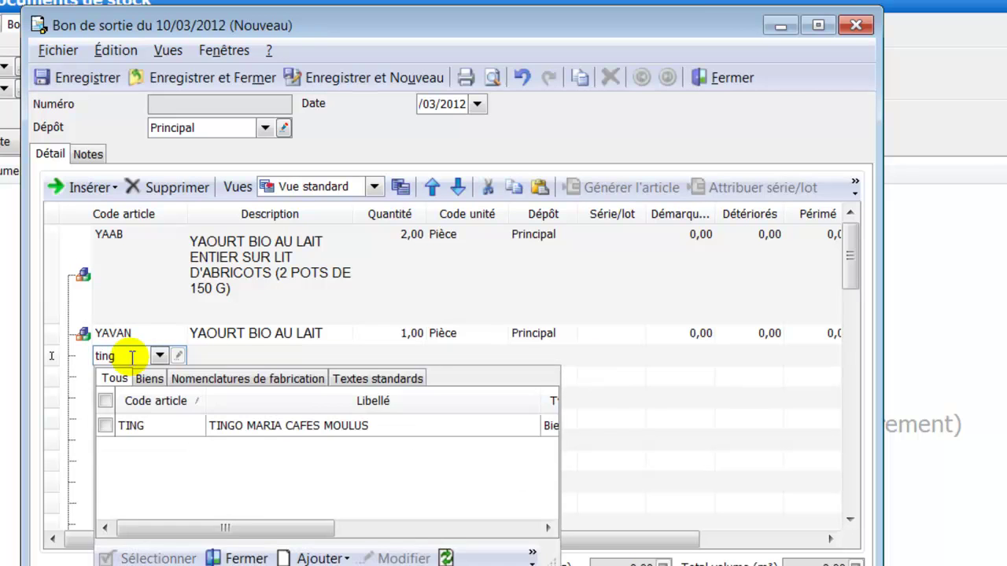
key("Tab")
key("Tab")
type("4")
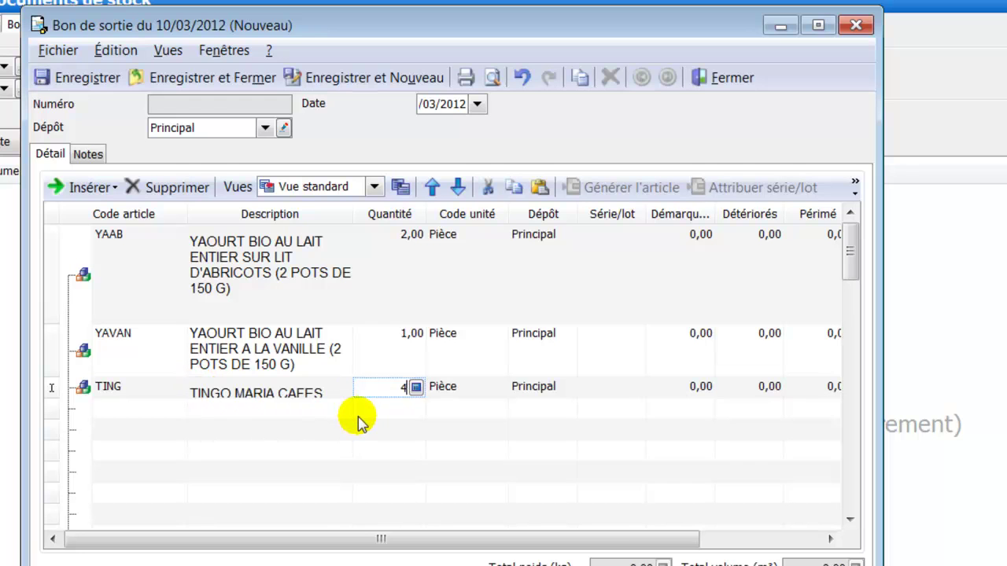
key("Tab")
key("Tab")
key("Tab")
key("Tab")
key("Tab")
key("Tab")
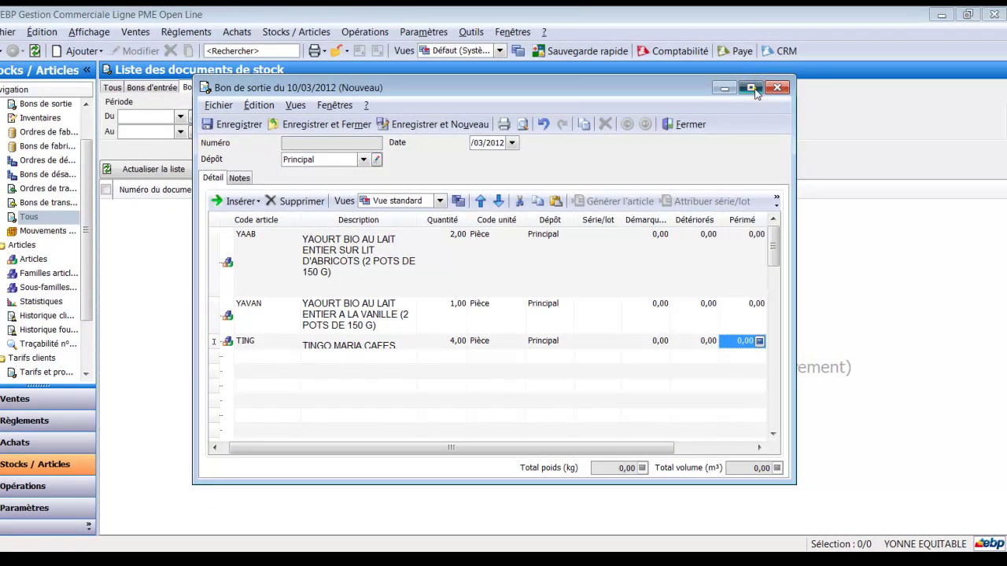
Step: Maximize the exit voucher window and save the document
left_click(752, 89)
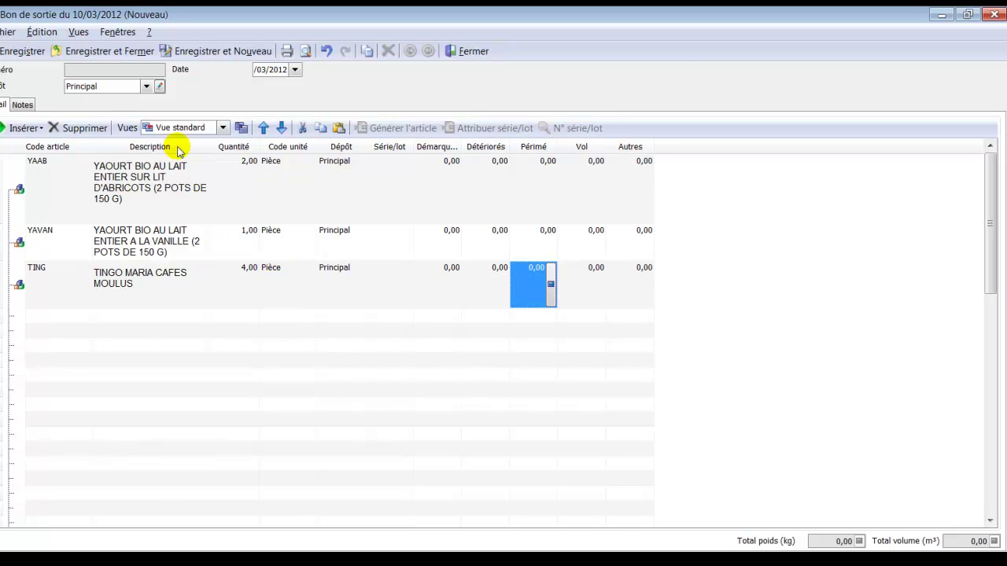
left_click(31, 57)
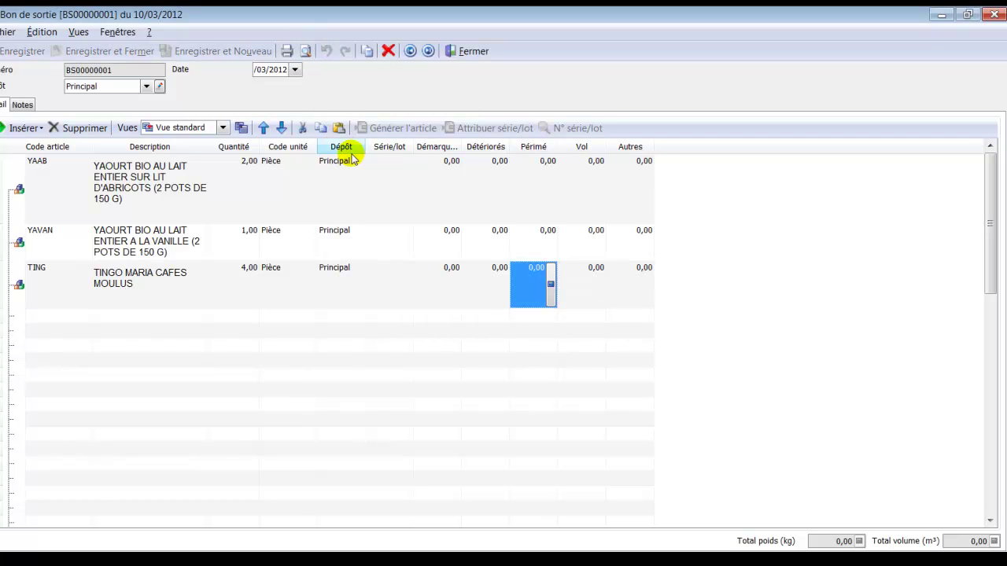
Step: Preview the valued printout of the saved exit voucher, look through its lines, and close the preview and the voucher
left_click(304, 50)
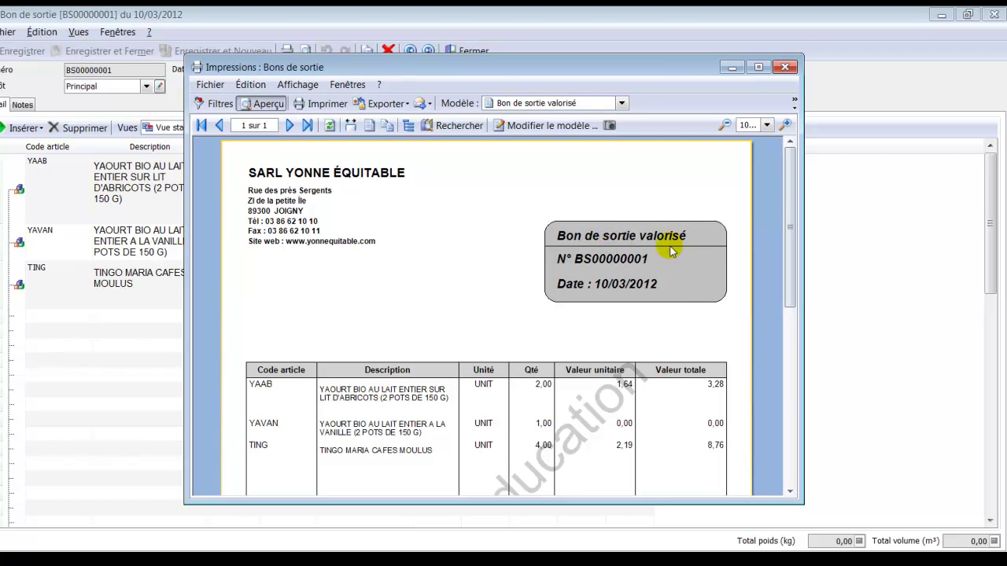
left_click_drag(790, 190, 790, 251)
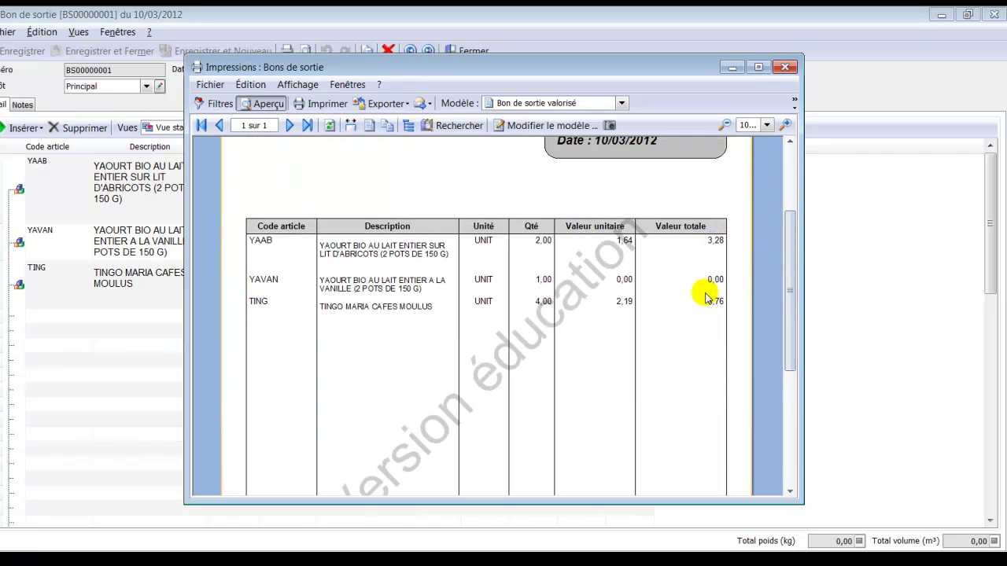
left_click(784, 69)
left_click(470, 52)
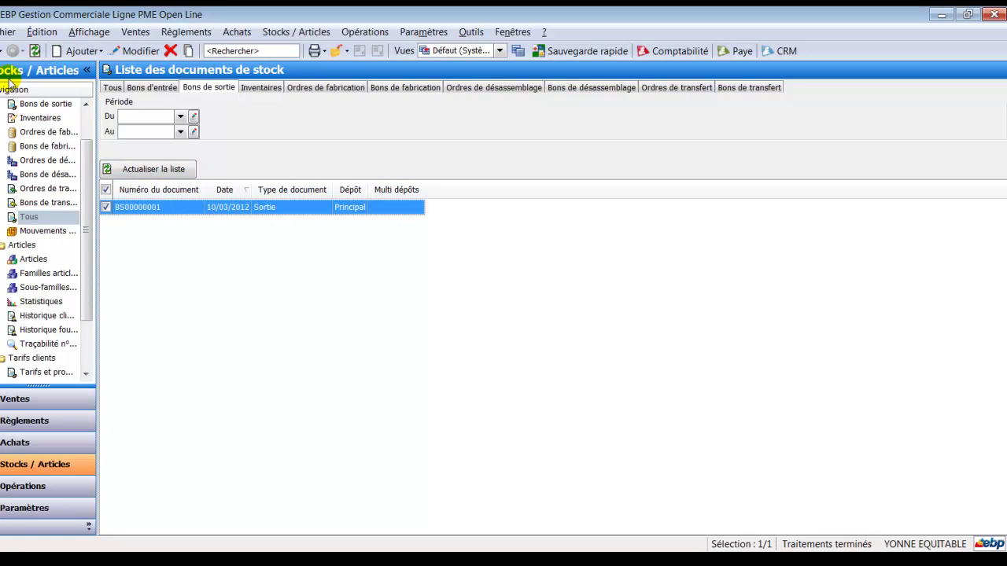
Step: Return to the start screen and search the article list for "yaa"
left_click(0, 50)
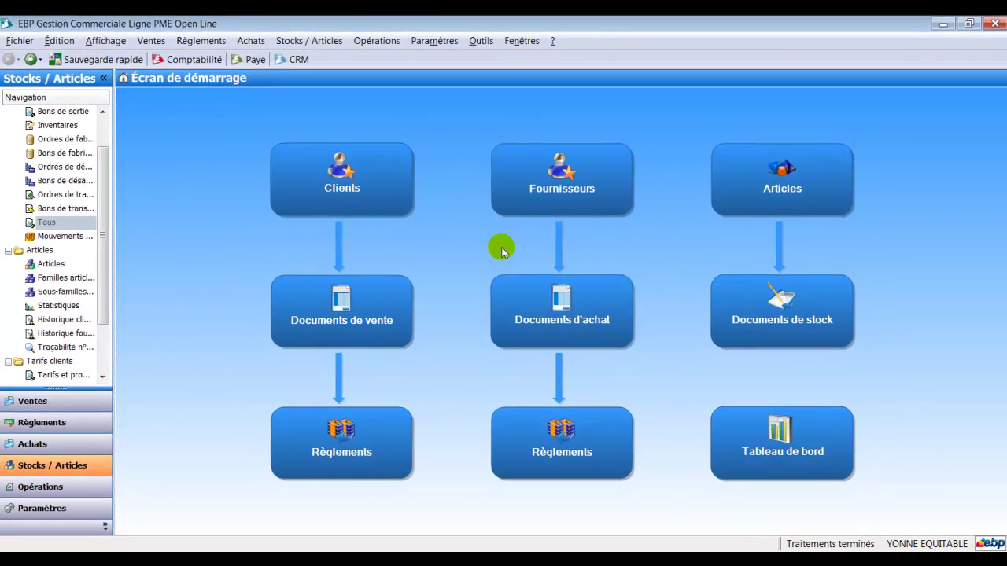
left_click(634, 281)
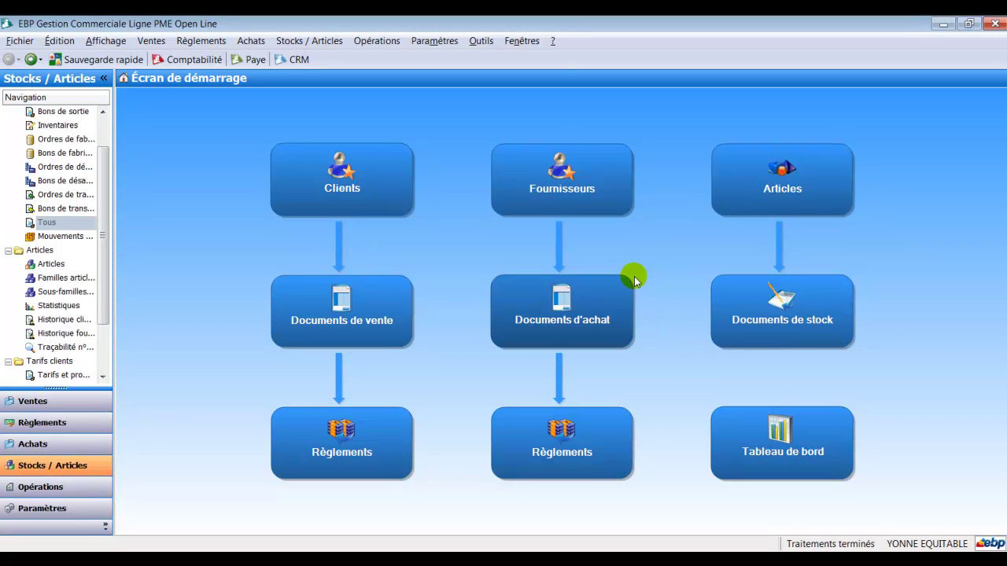
left_click(771, 172)
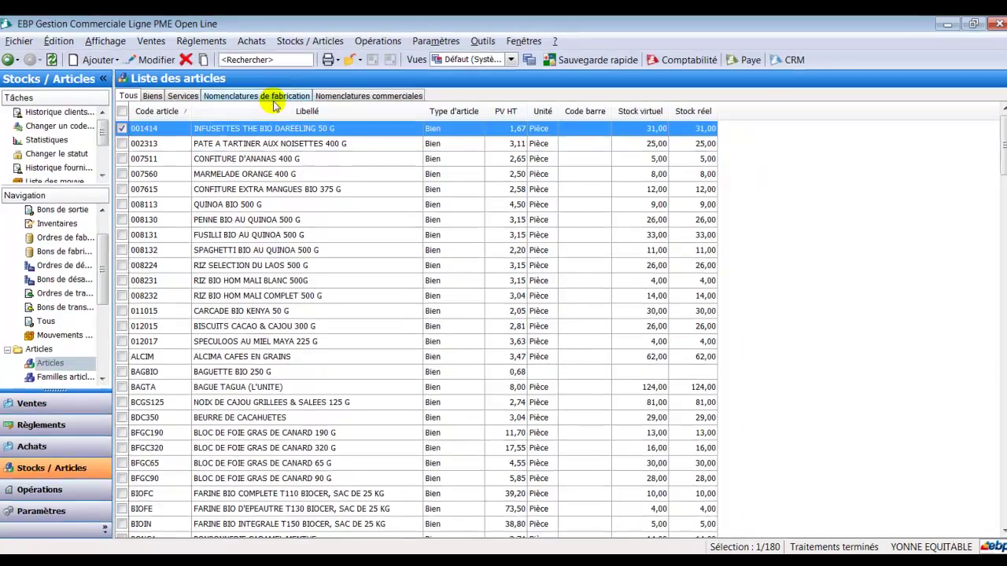
left_click(262, 58)
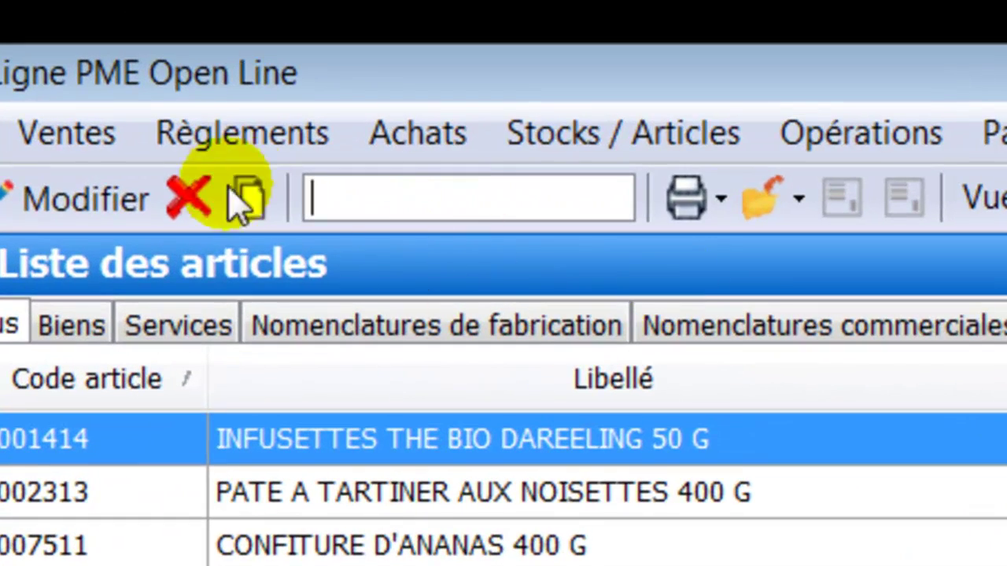
type("yaa")
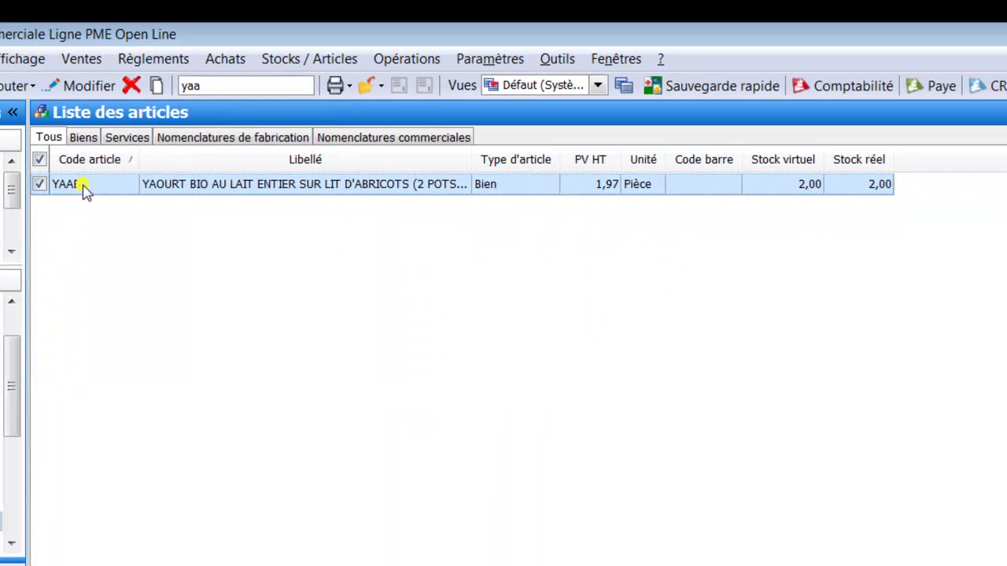
Step: Examine the stock movements of article YAAB from its article record and return to the start screen
double_click(83, 186)
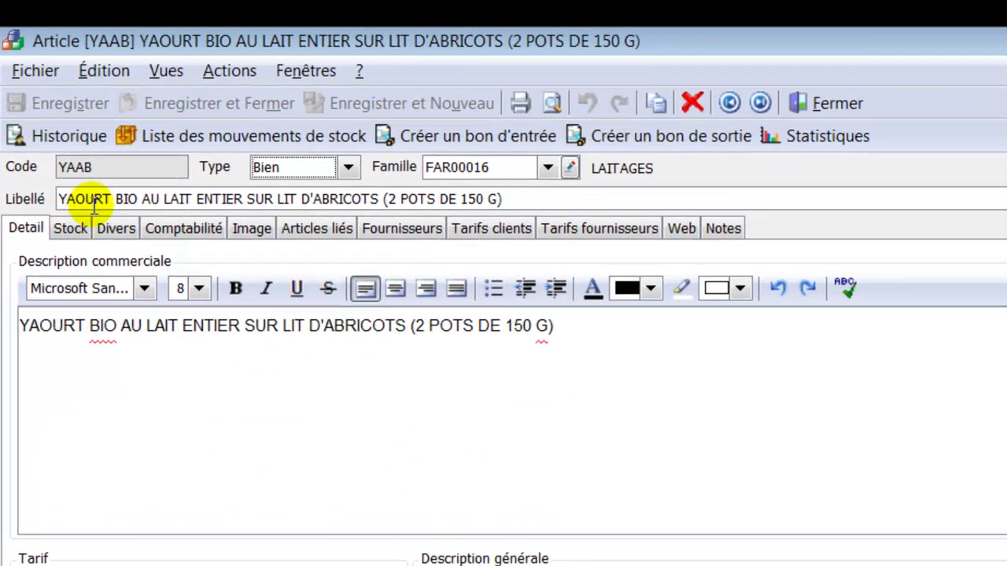
left_click(243, 140)
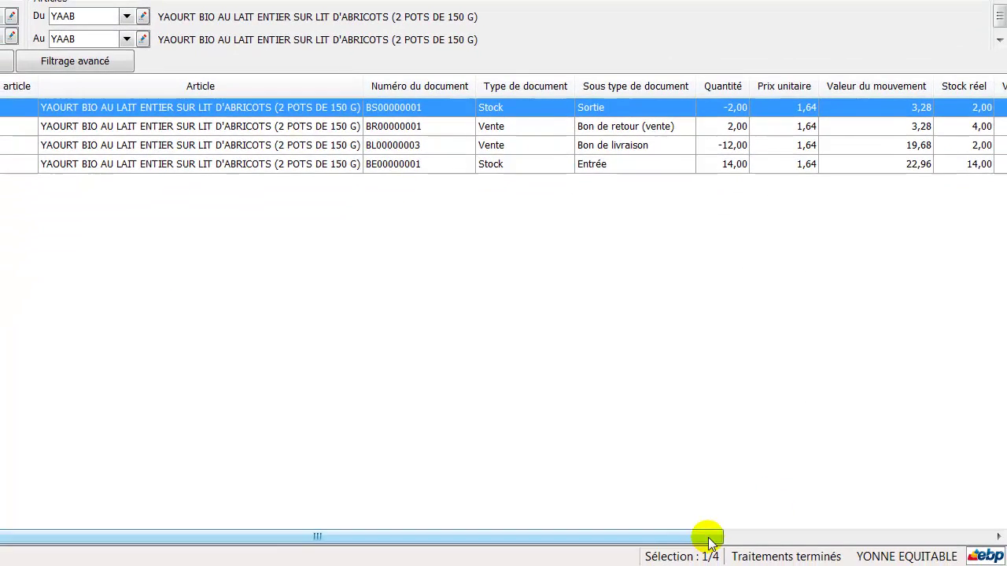
left_click_drag(703, 532, 908, 535)
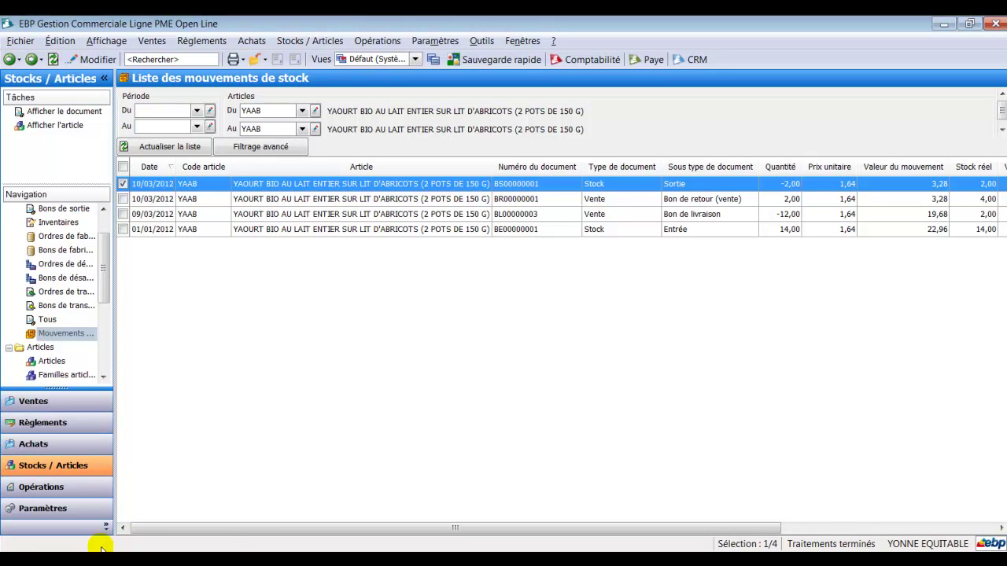
left_click(9, 60)
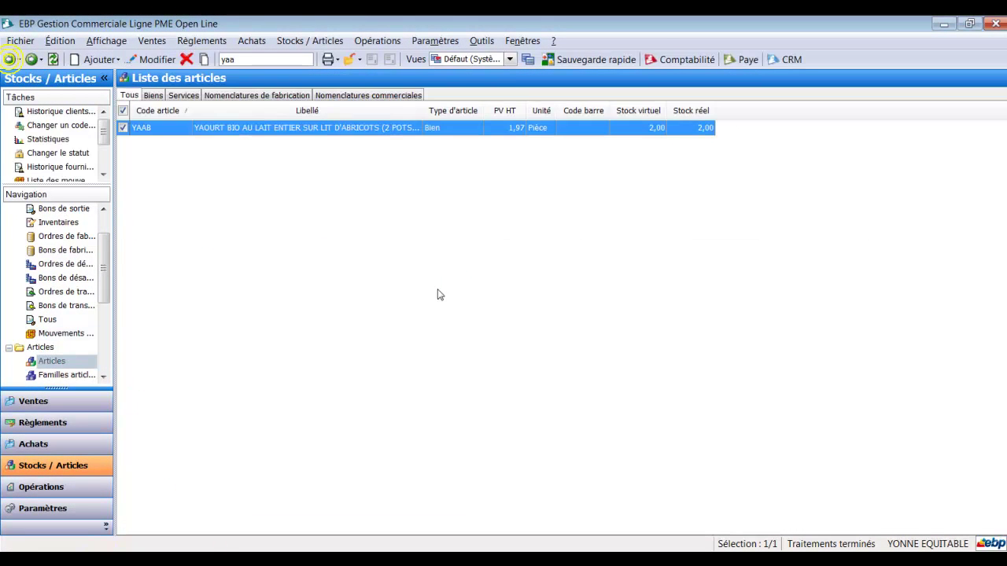
left_click(8, 61)
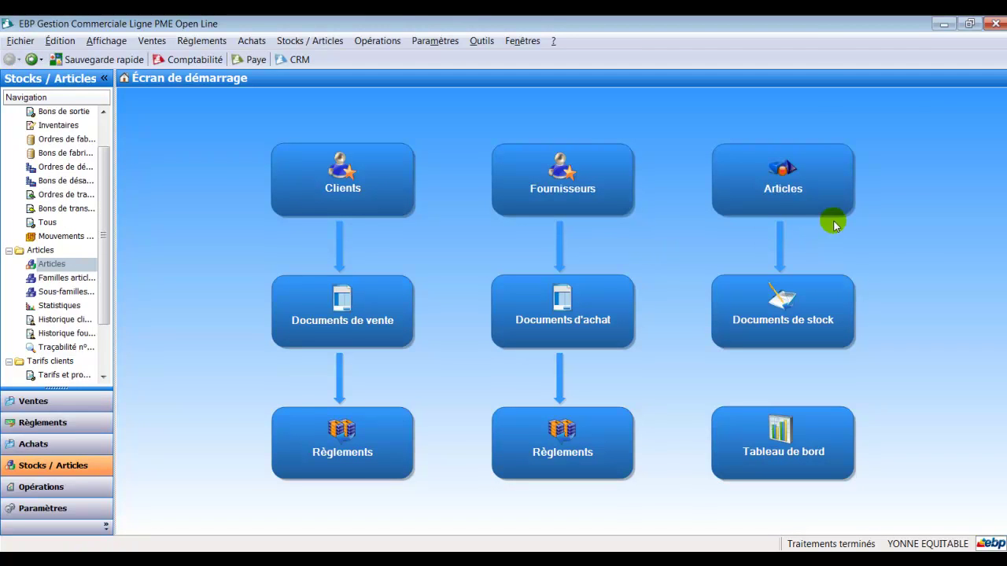